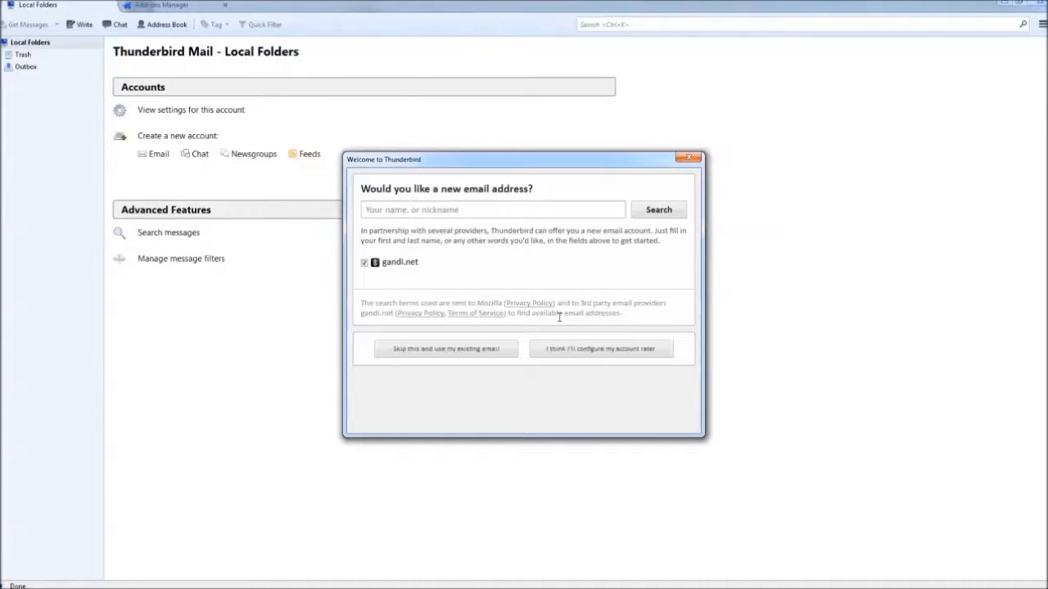
Set up an existing Gmail account with the user's name, Gmail address and password, then look up its server settings.
left_click(481, 350)
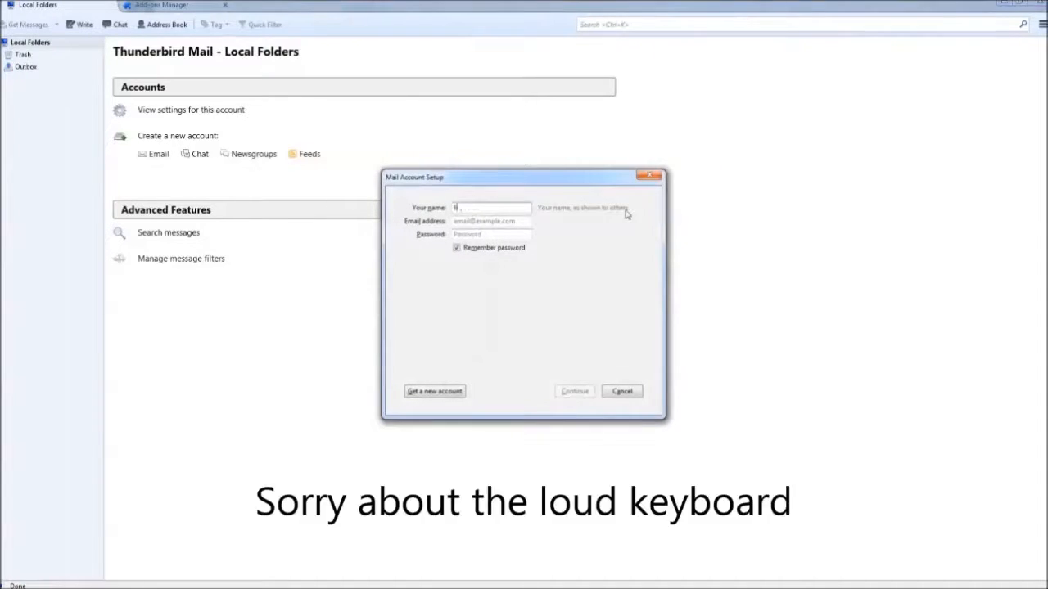
key("Tab")
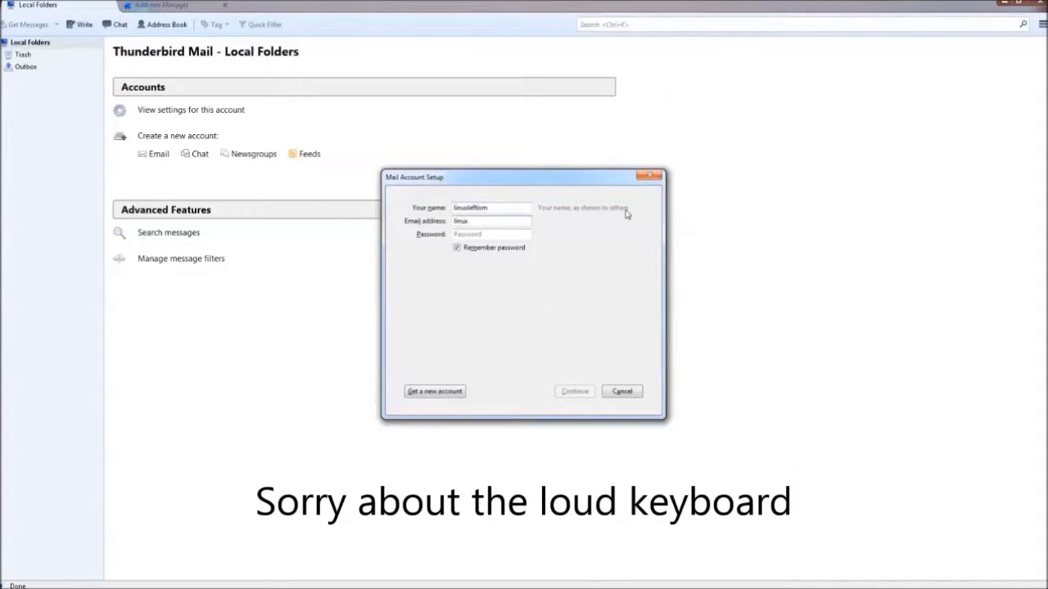
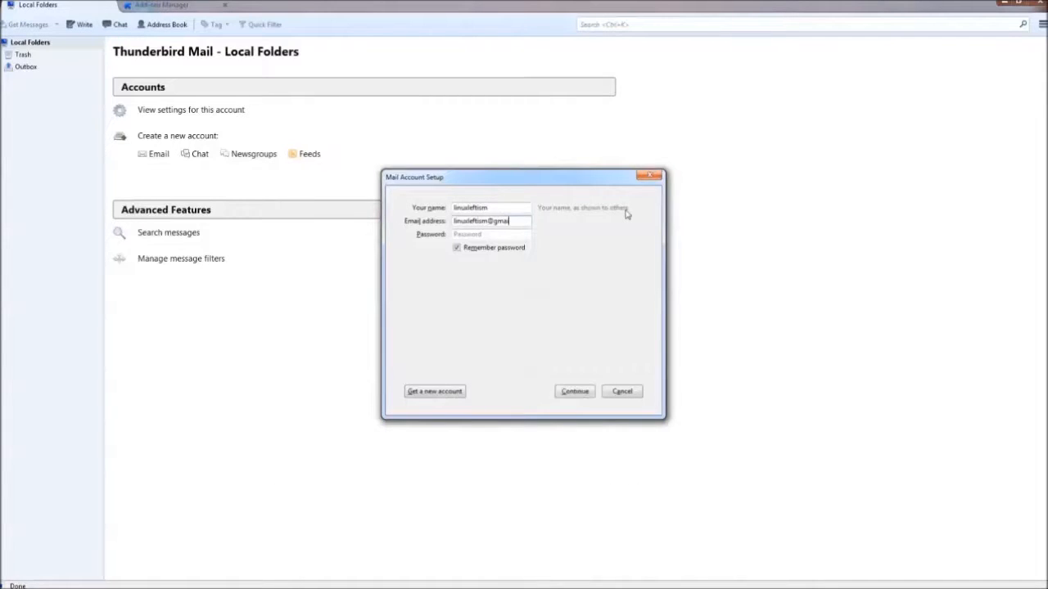
key("Tab")
type("**********")
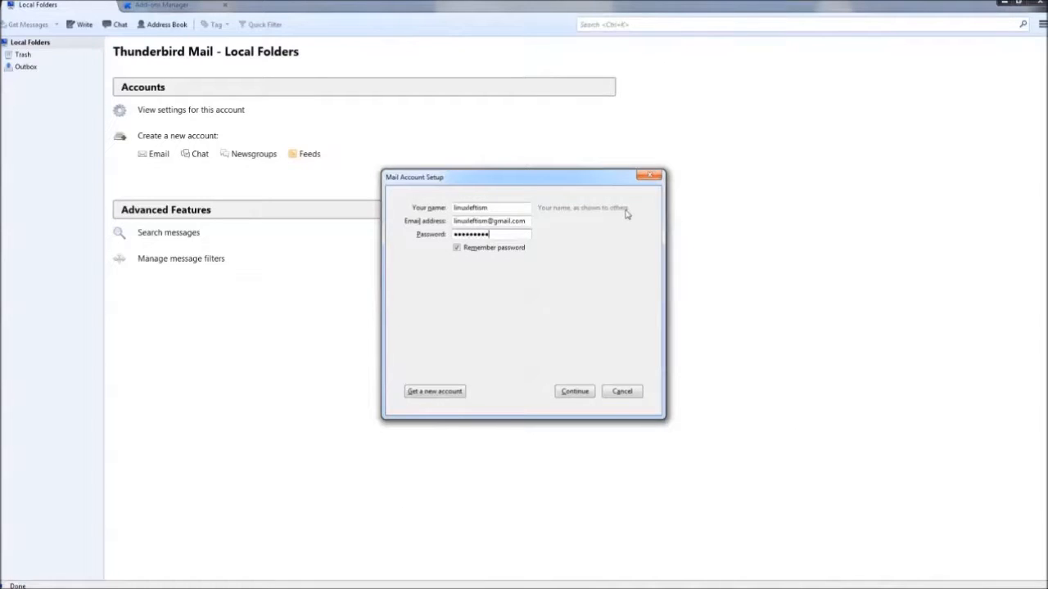
key("Return")
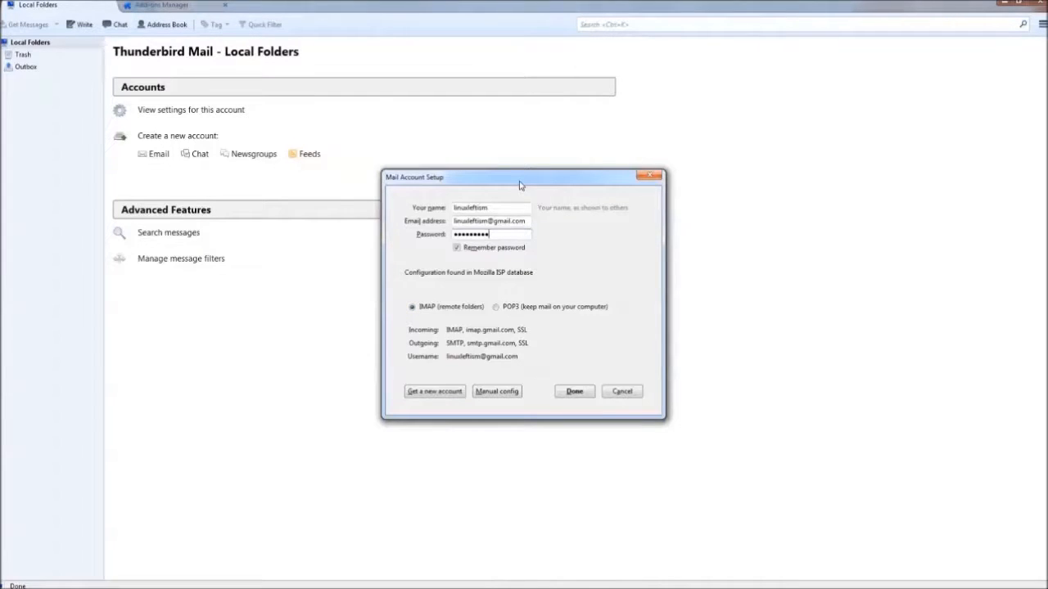
Accept the found IMAP settings, sign in to Google with the account password, and allow Thunderbird access.
left_click(571, 388)
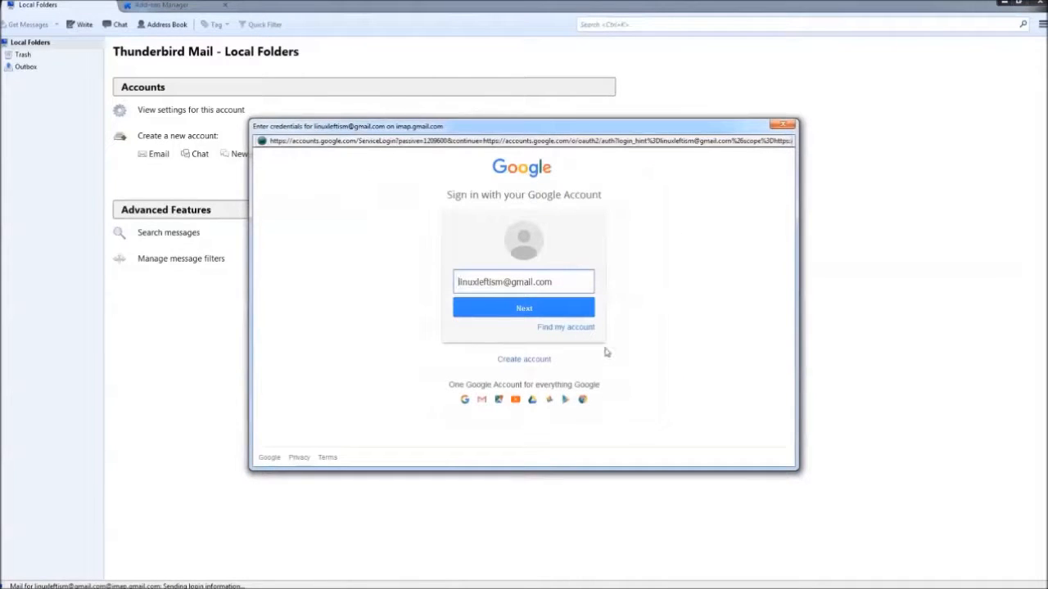
left_click(569, 314)
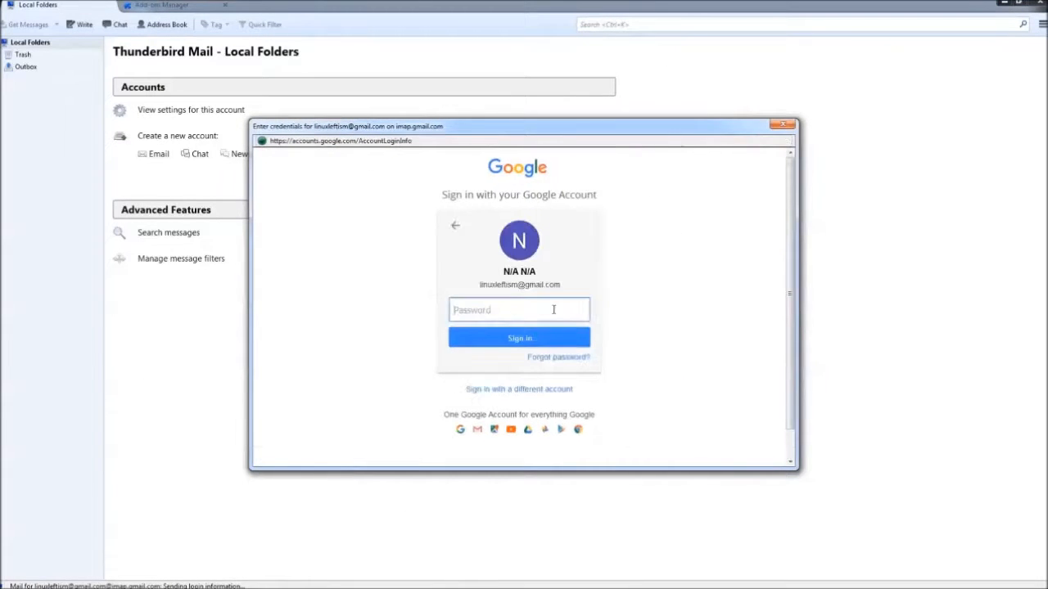
type("•••••••••")
key("Return")
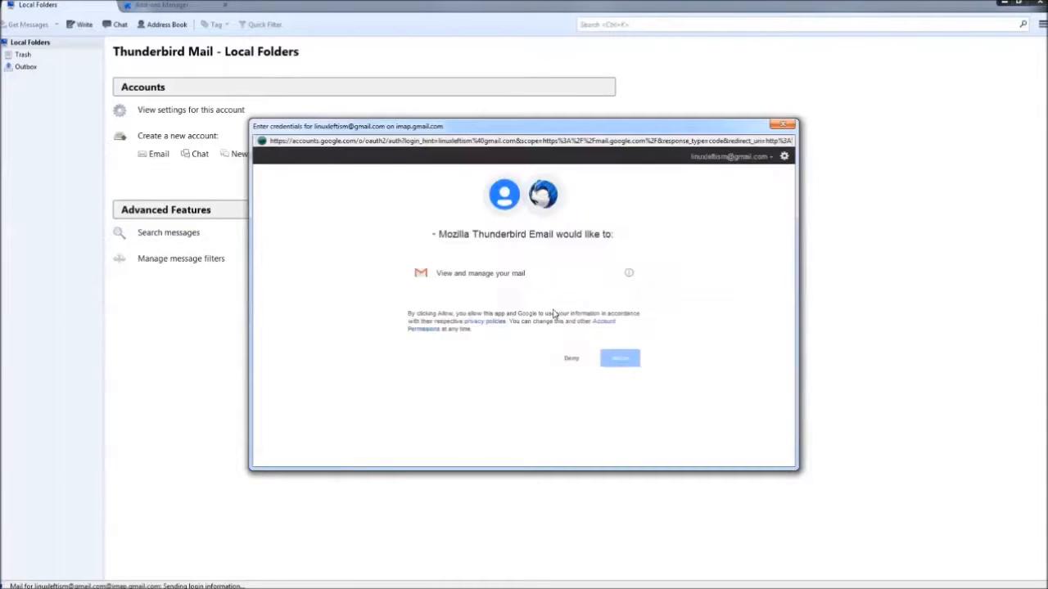
left_click(614, 355)
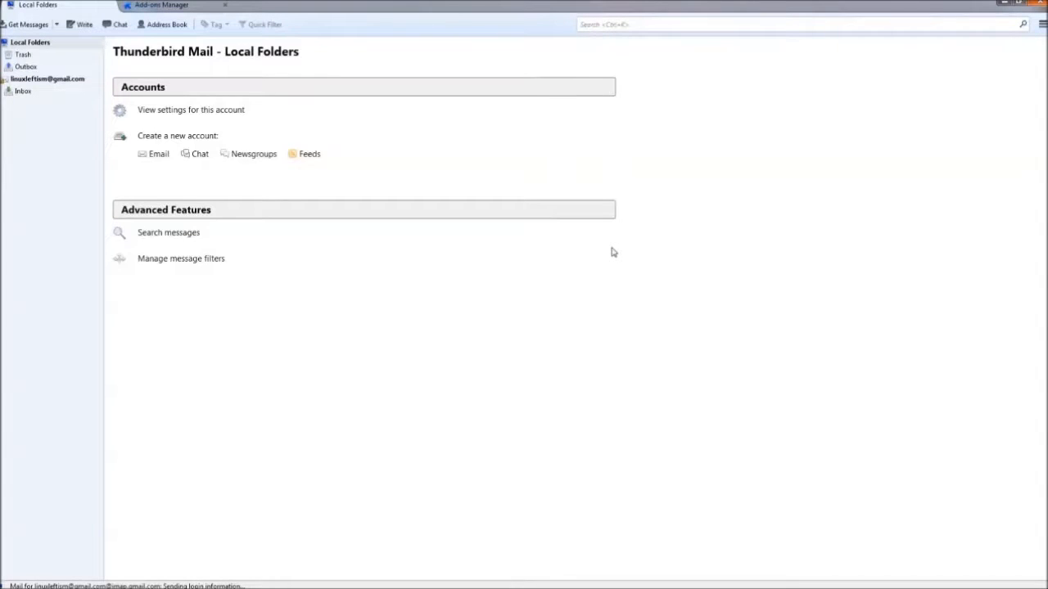
Search the add-on catalogue for 'GnuPG', install Enigmail, and restart Thunderbird.
left_click(164, 8)
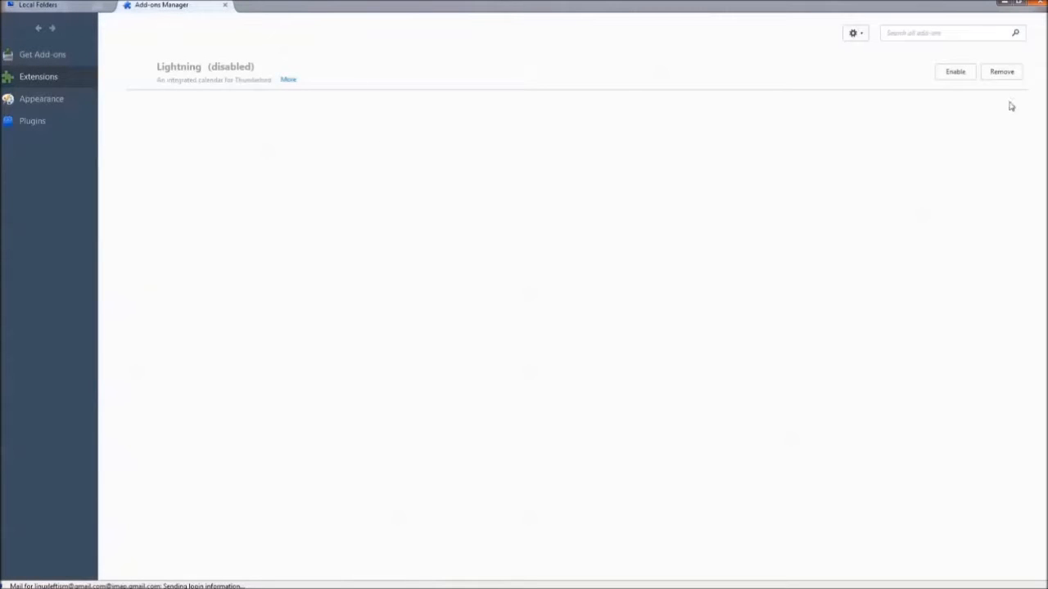
left_click(70, 57)
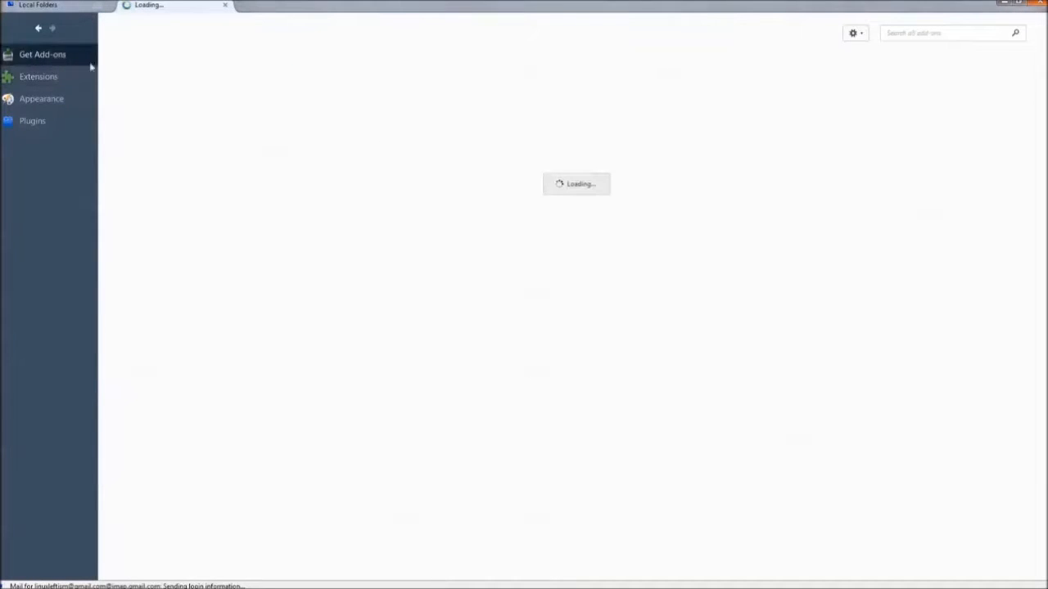
left_click(908, 35)
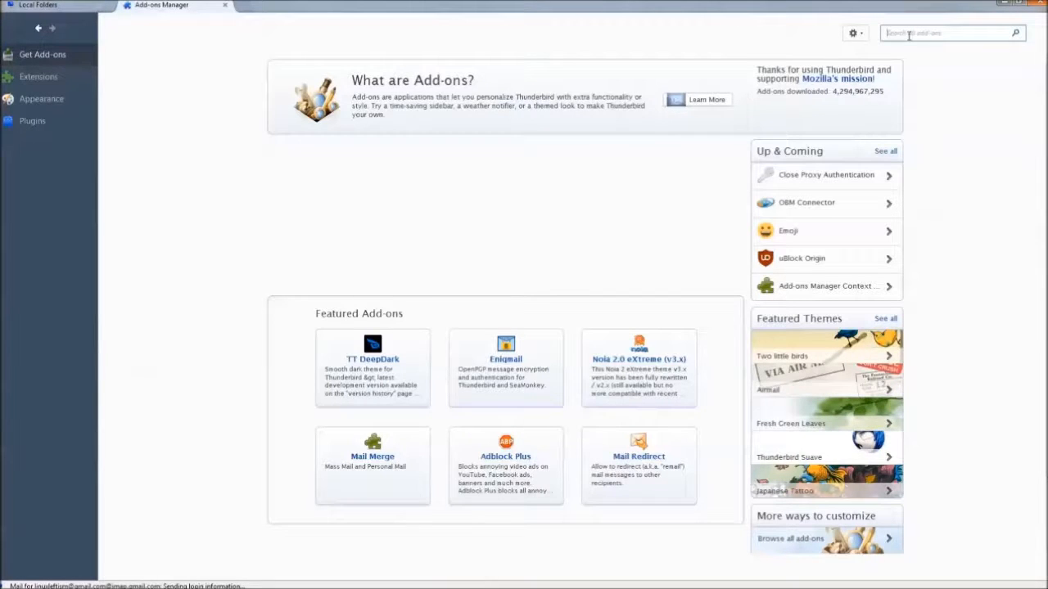
type("GnuPG")
key("Return")
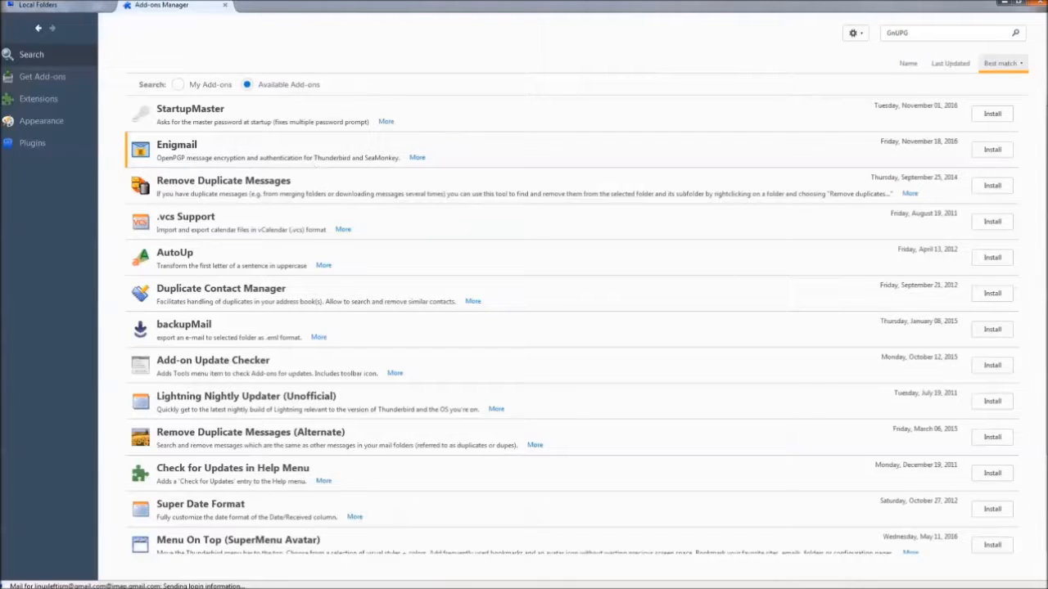
left_click(997, 153)
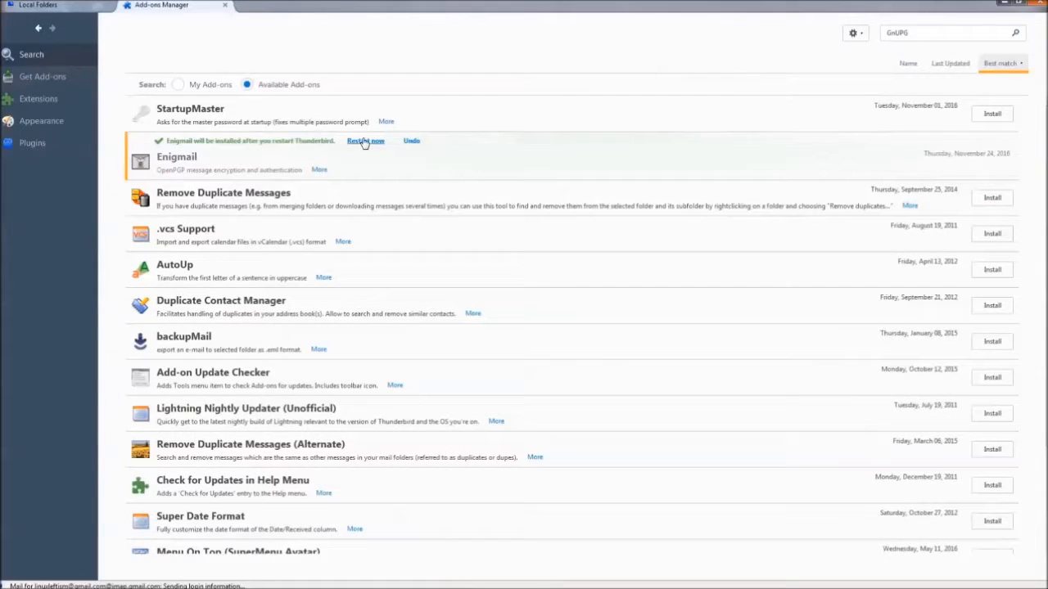
left_click(365, 142)
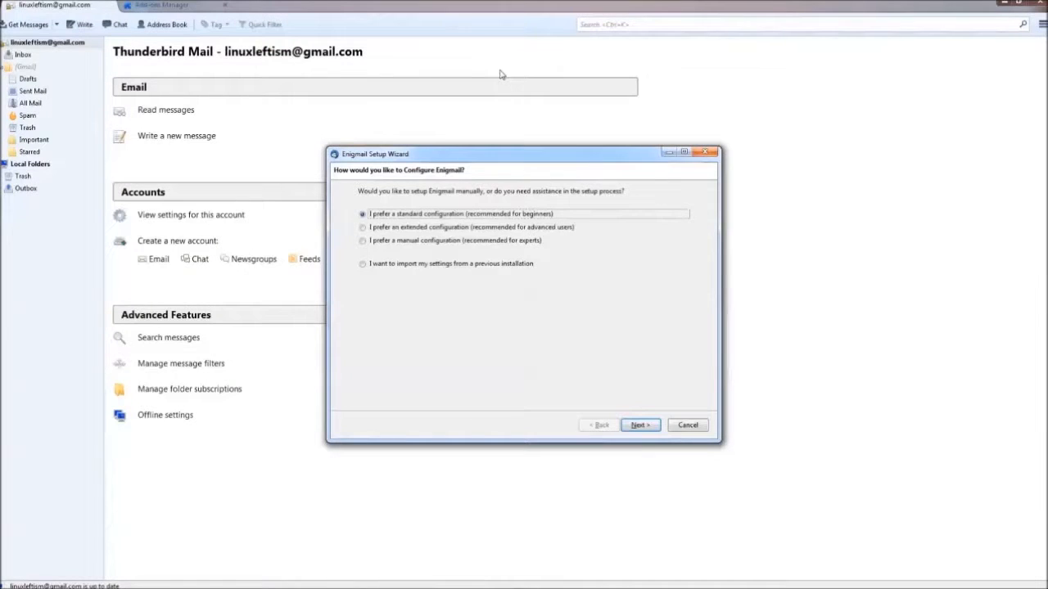
Launch the Enigmail Setup Wizard from the main menu with the standard configuration.
left_click(1040, 24)
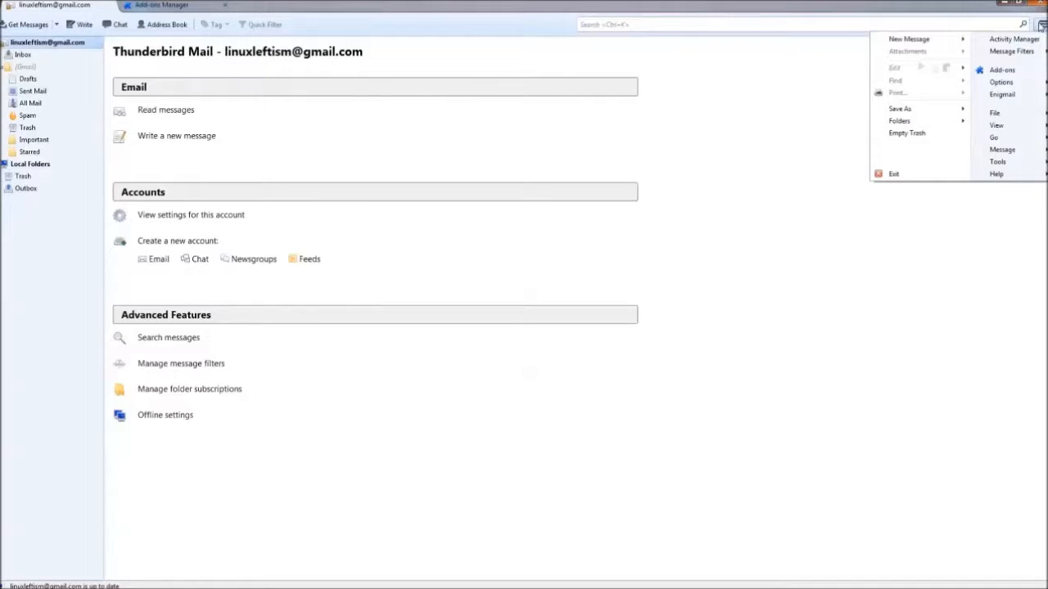
mouse_move(1002, 94)
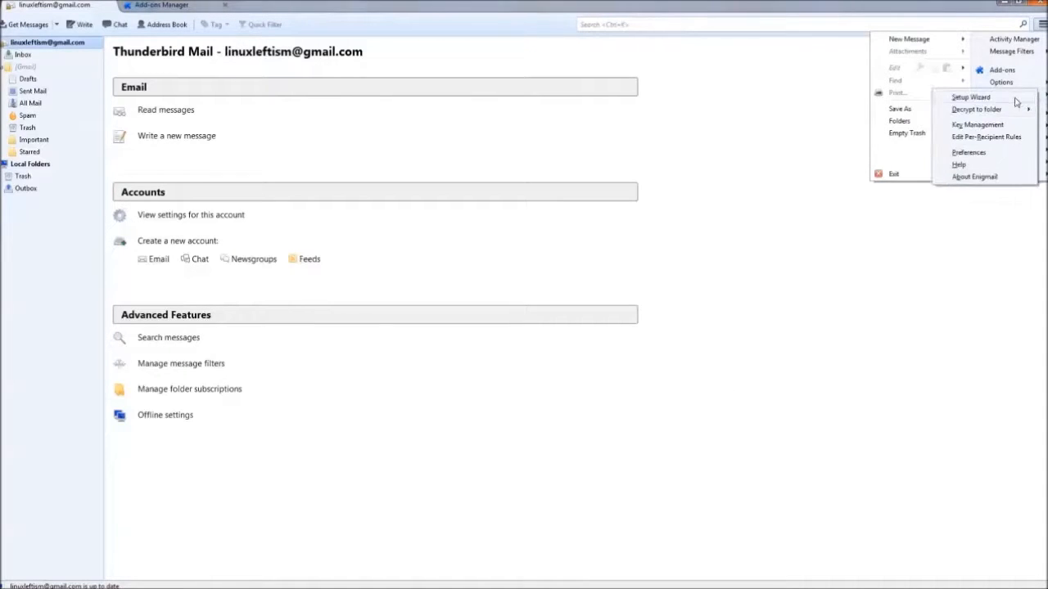
left_click(966, 93)
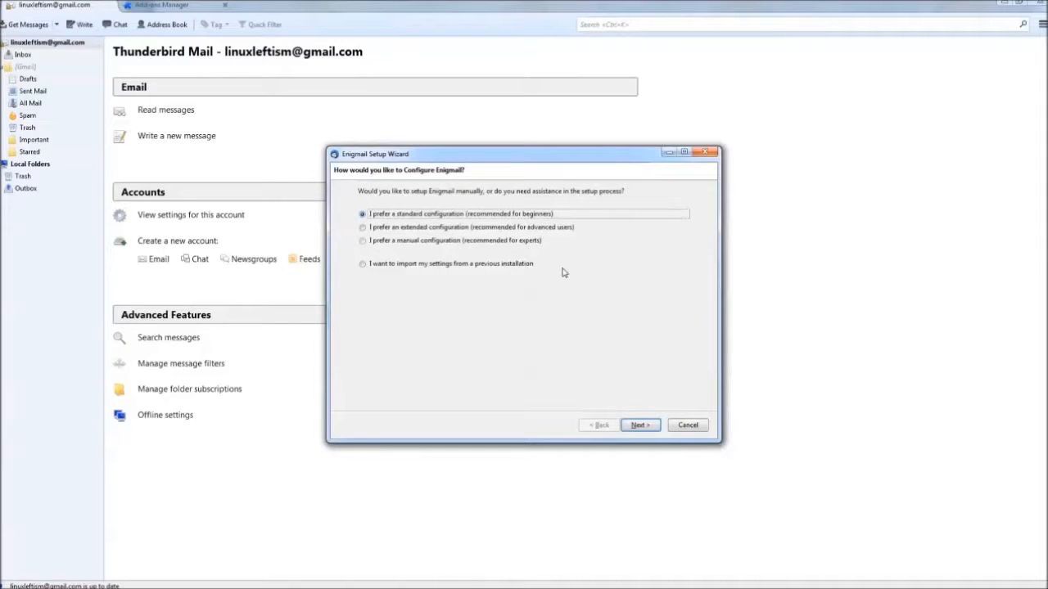
left_click(640, 425)
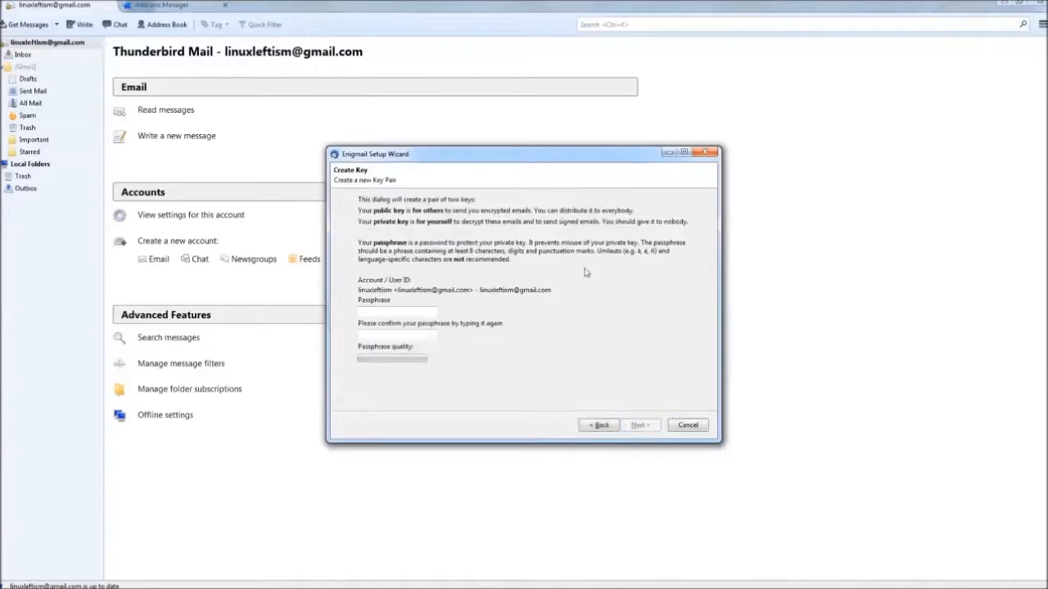
Enter and confirm a passphrase for the new key pair.
type("*********")
key("Tab")
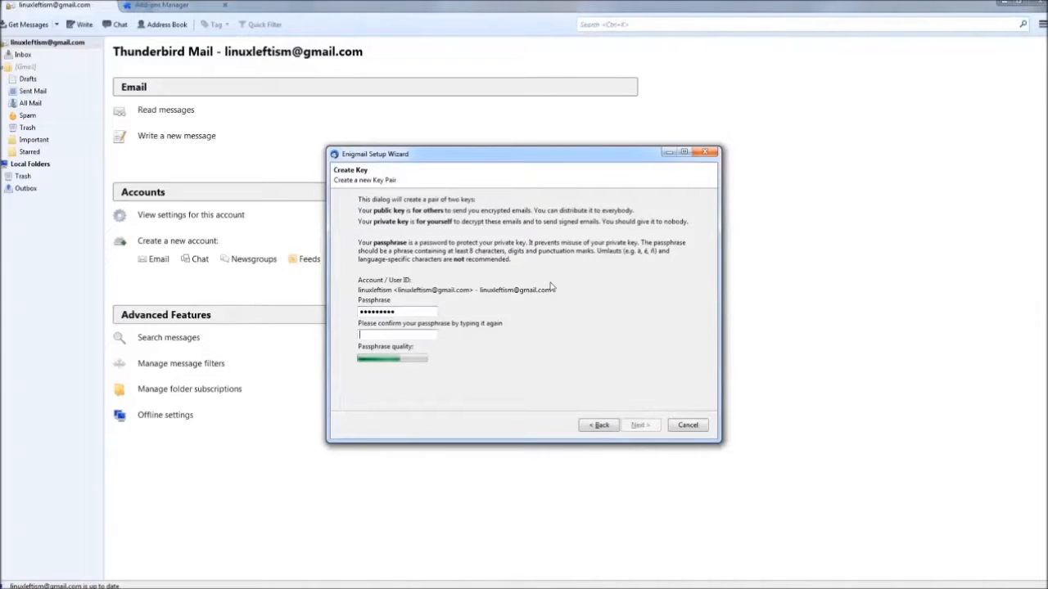
type("********")
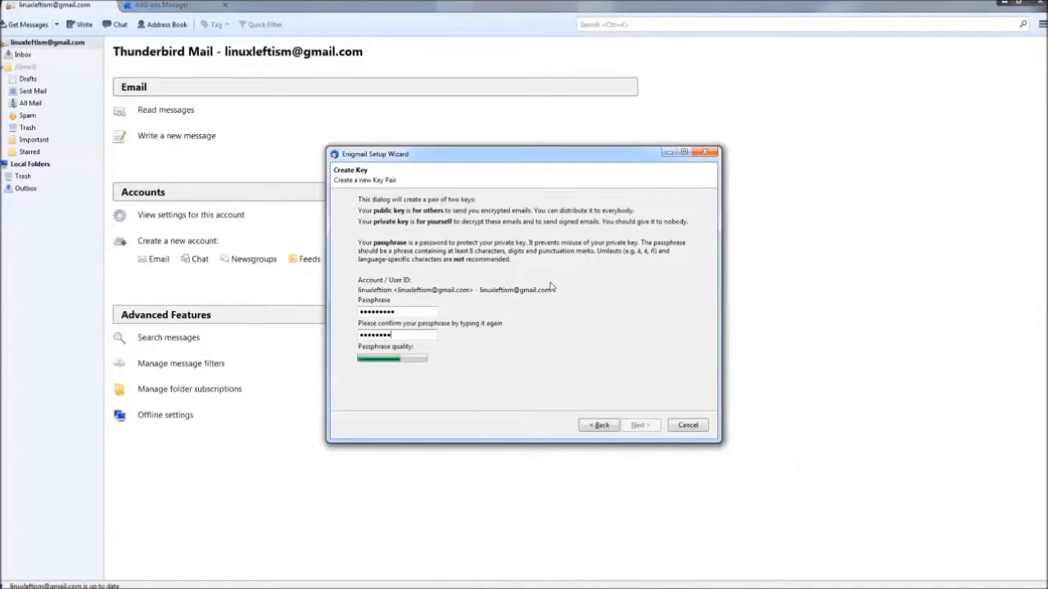
type("*")
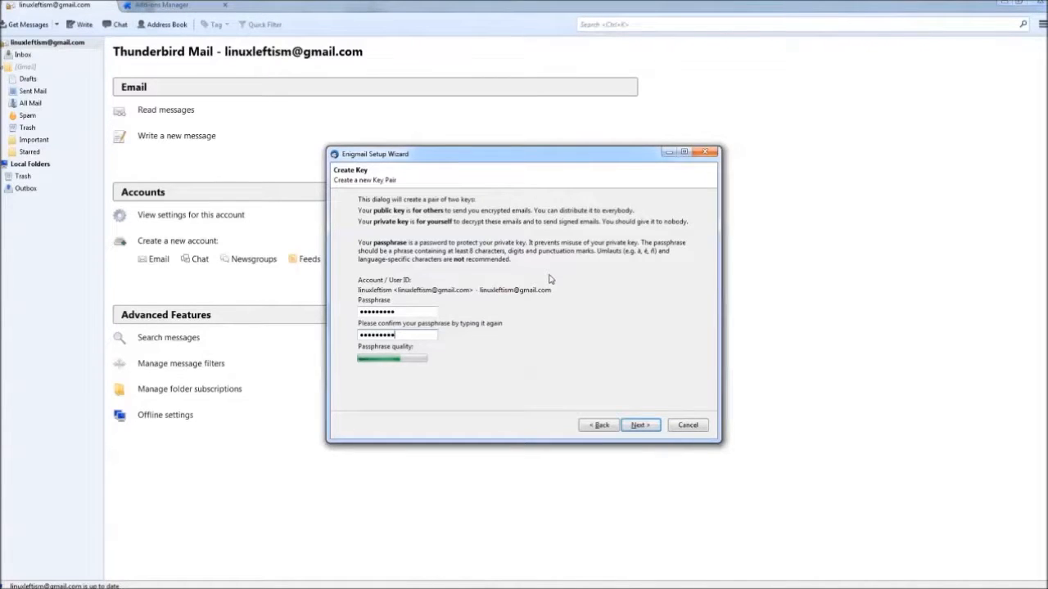
Generate the new key pair and wait for the Key Generation Console to finish.
left_click(638, 425)
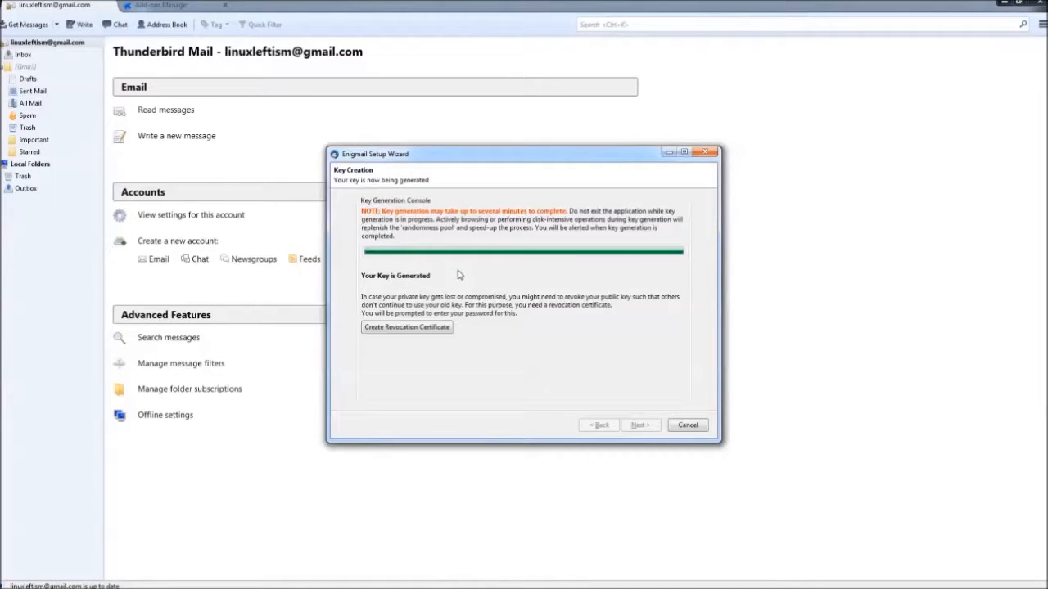
Create a revocation certificate with the key passphrase and save it in Documents.
left_click(434, 335)
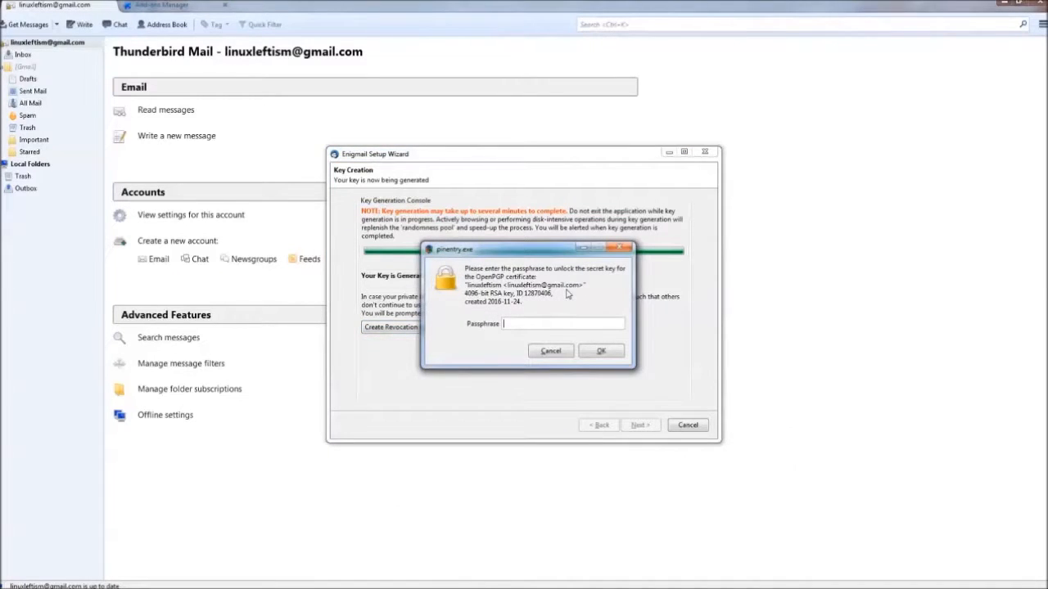
type("*********")
key("Return")
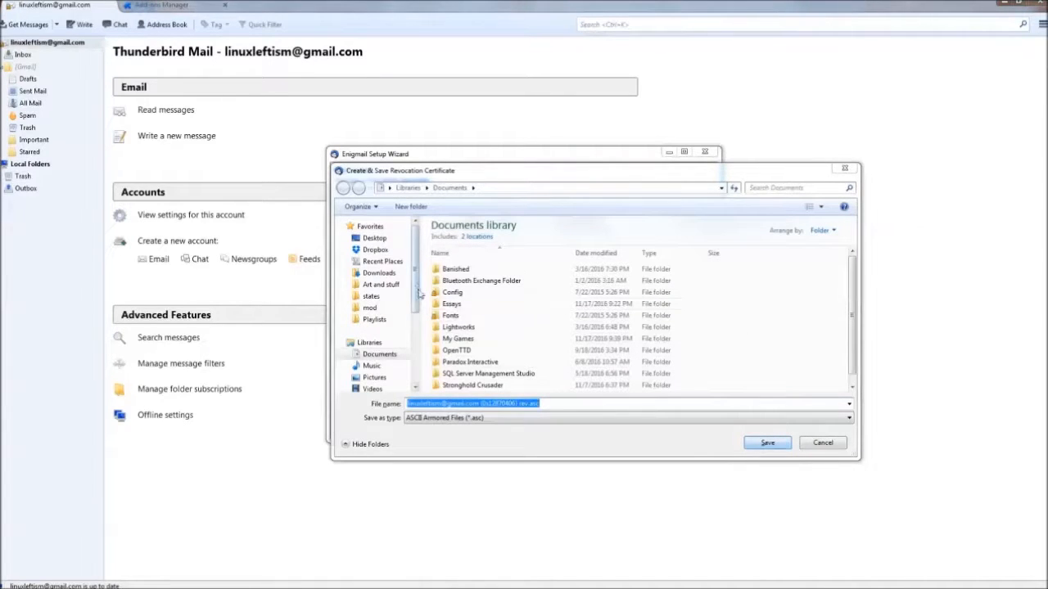
left_click(767, 442)
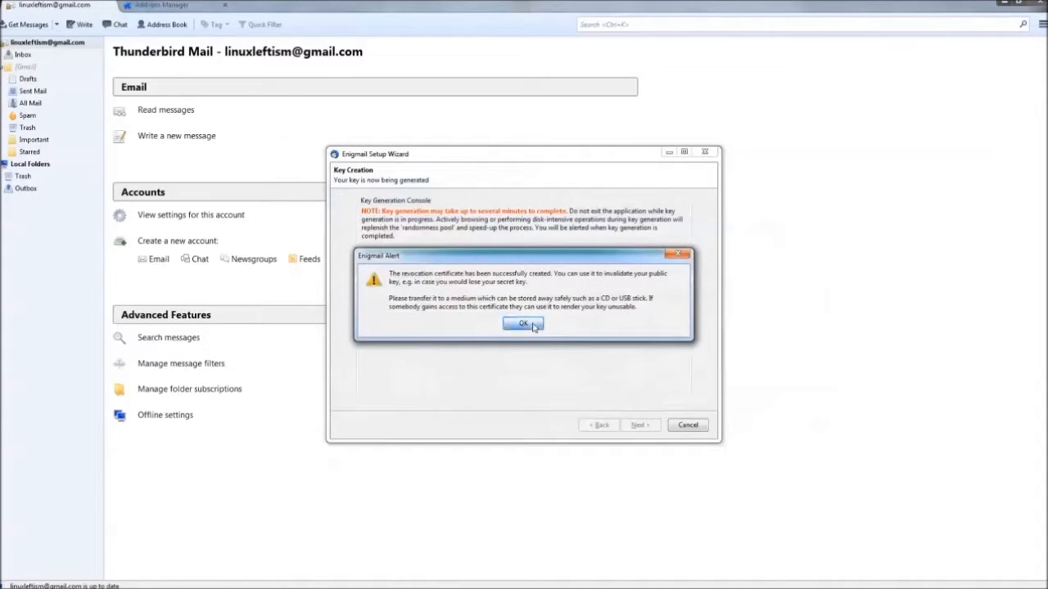
left_click(524, 325)
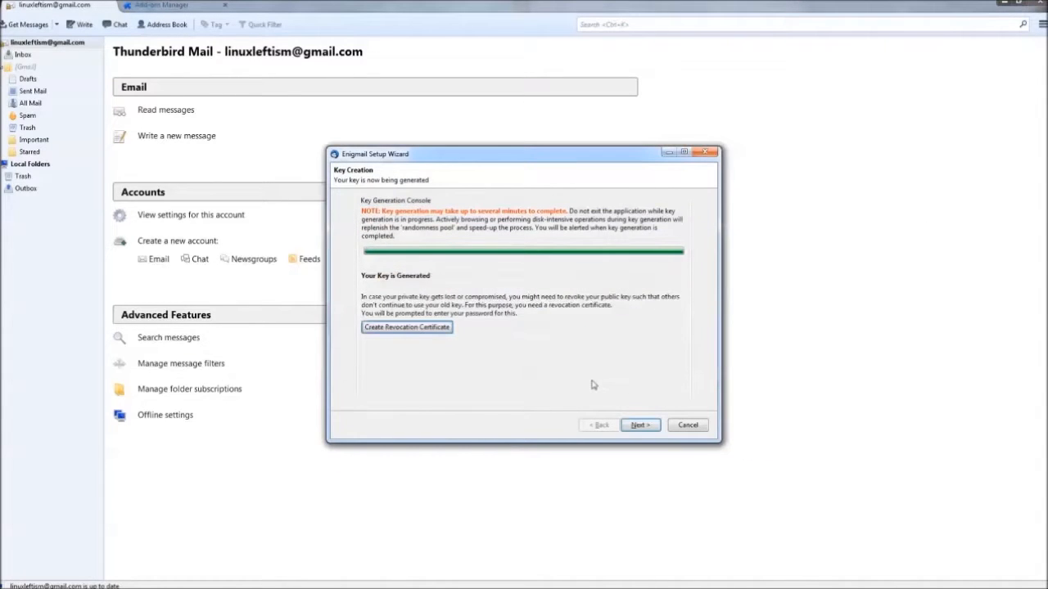
Cancel the second revocation certificate save and continue to the wizard's Thank you page.
left_click(637, 425)
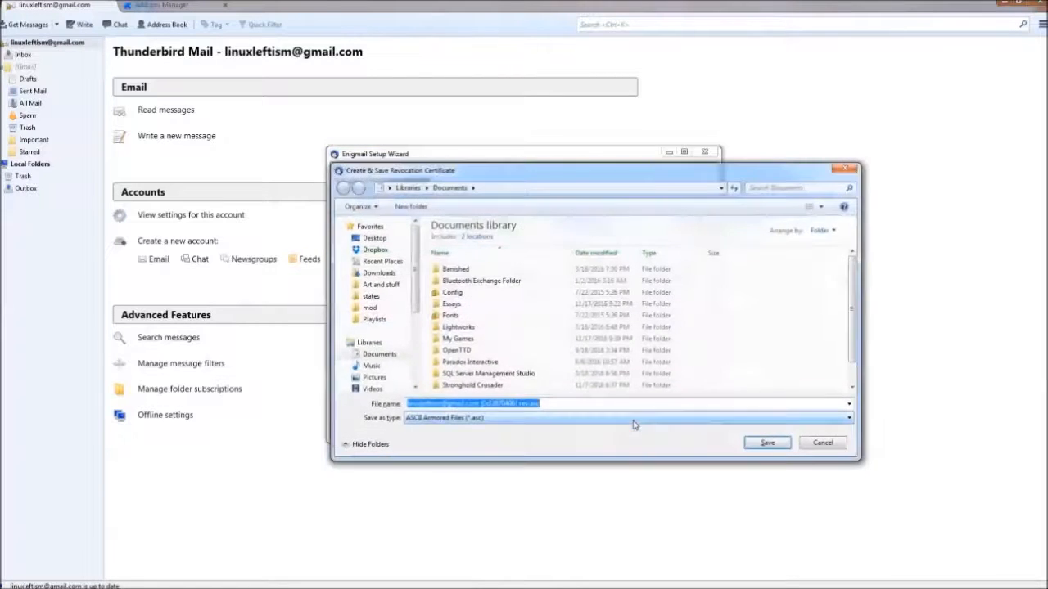
left_click(823, 442)
left_click(646, 427)
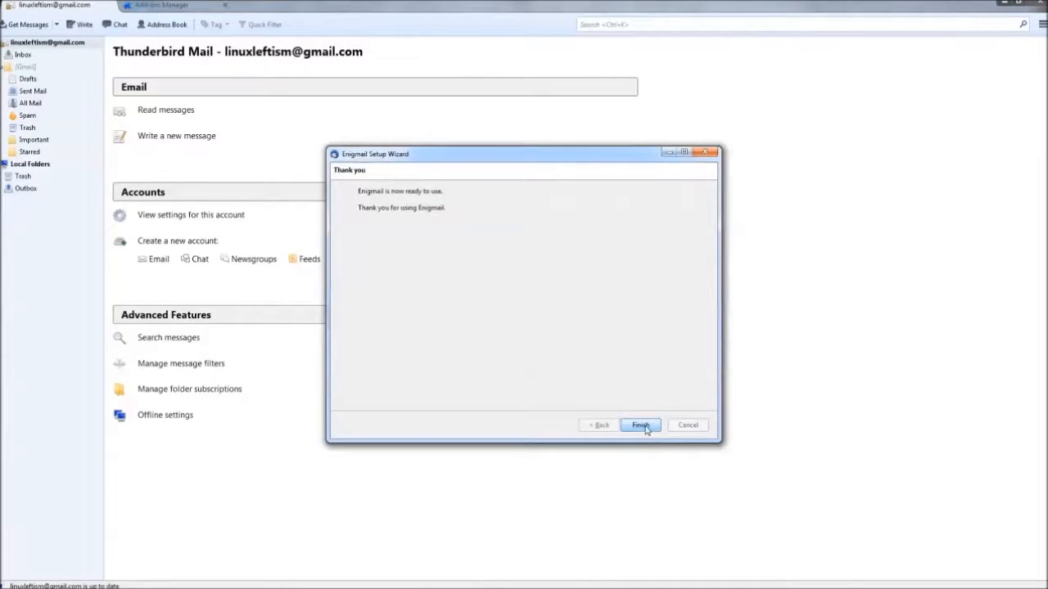
Finish the wizard and save the attached key 0xE3DA6B70.asc to the Keys folder, replacing the old copy.
left_click(639, 425)
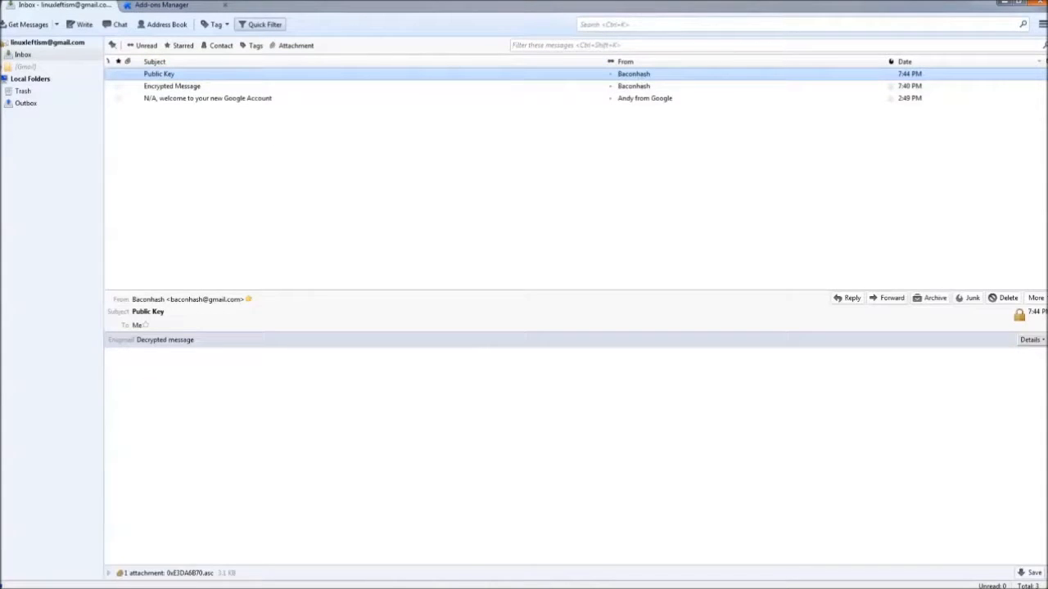
left_click(1026, 577)
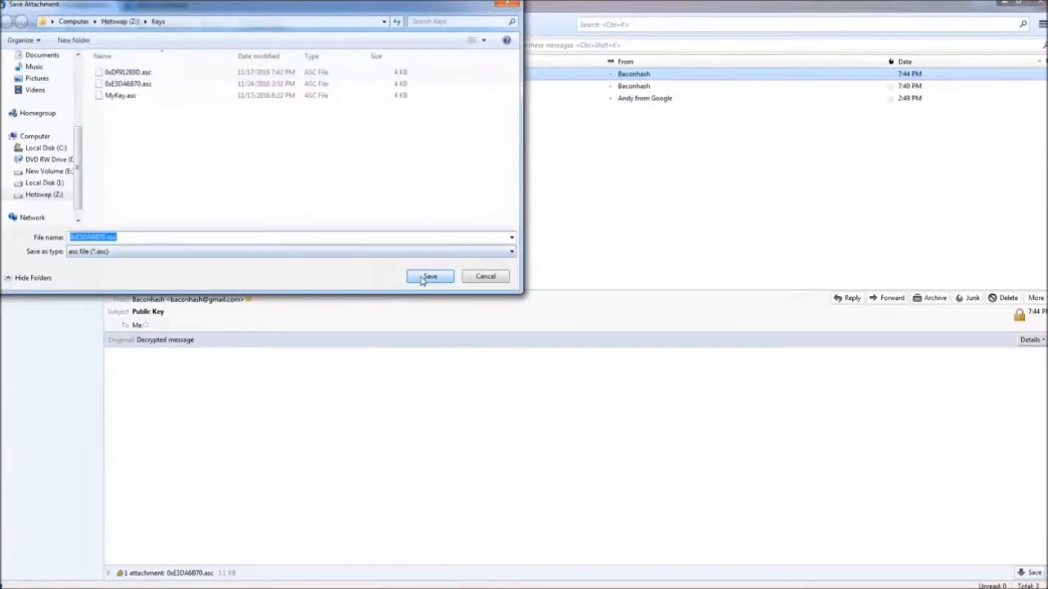
left_click(197, 237)
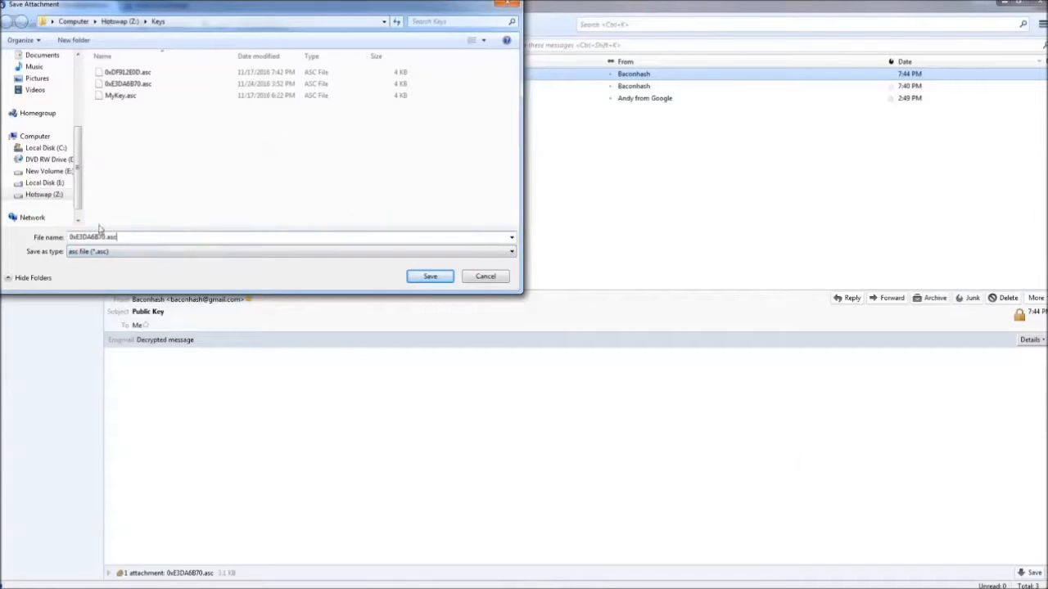
left_click(431, 278)
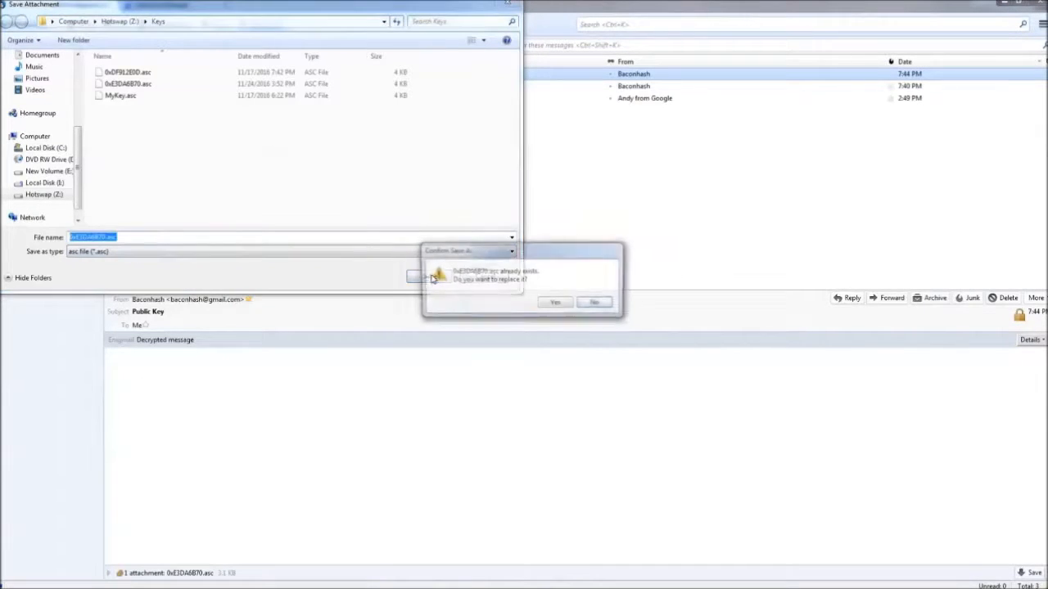
left_click(557, 304)
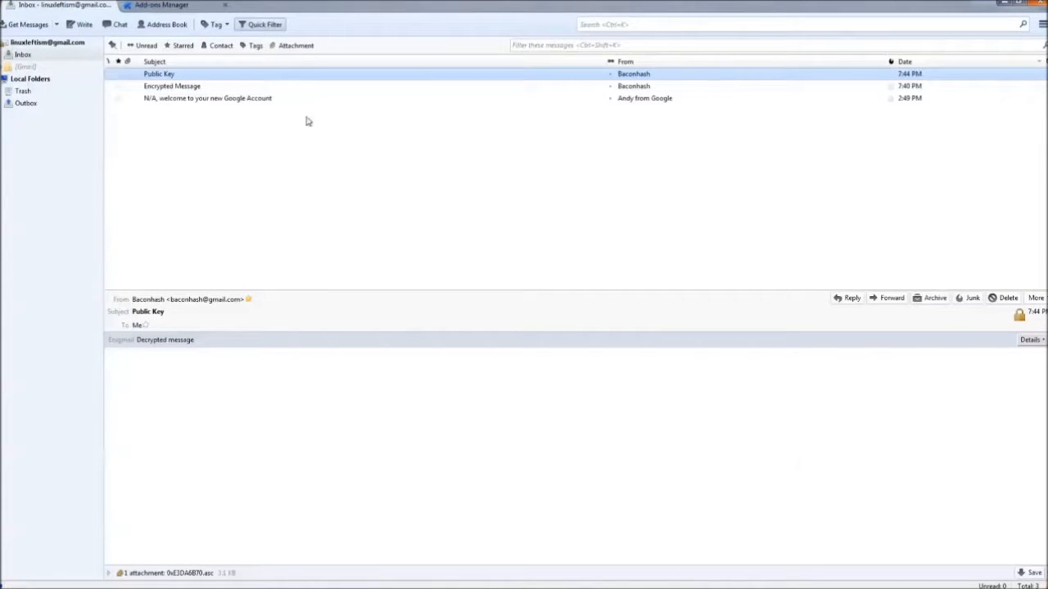
Open Enigmail Key Management and inspect the actions for the user's own key.
left_click(1042, 25)
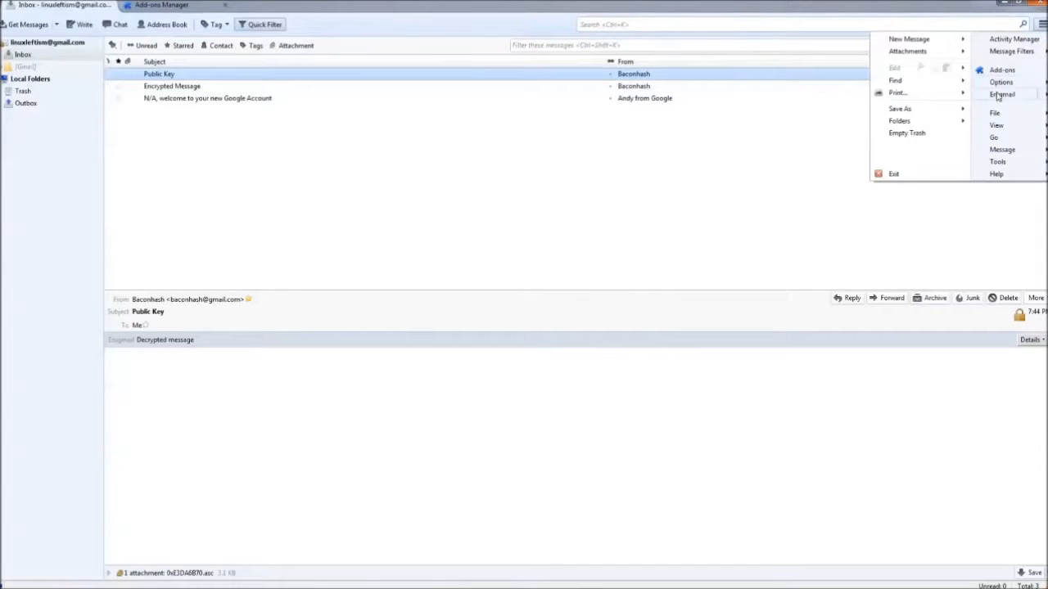
left_click(1000, 95)
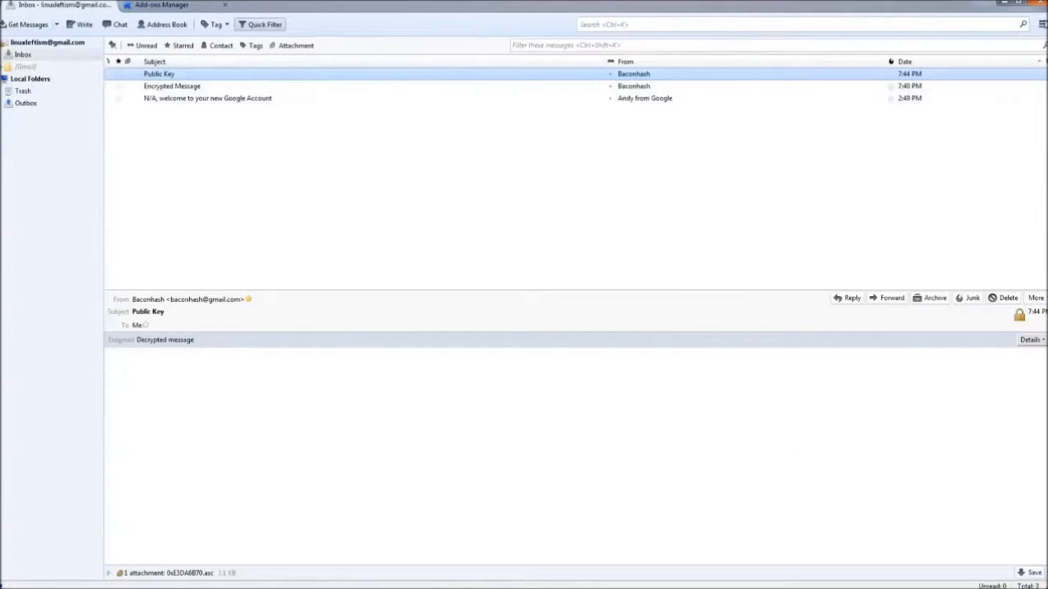
left_click(1042, 25)
mouse_move(1038, 95)
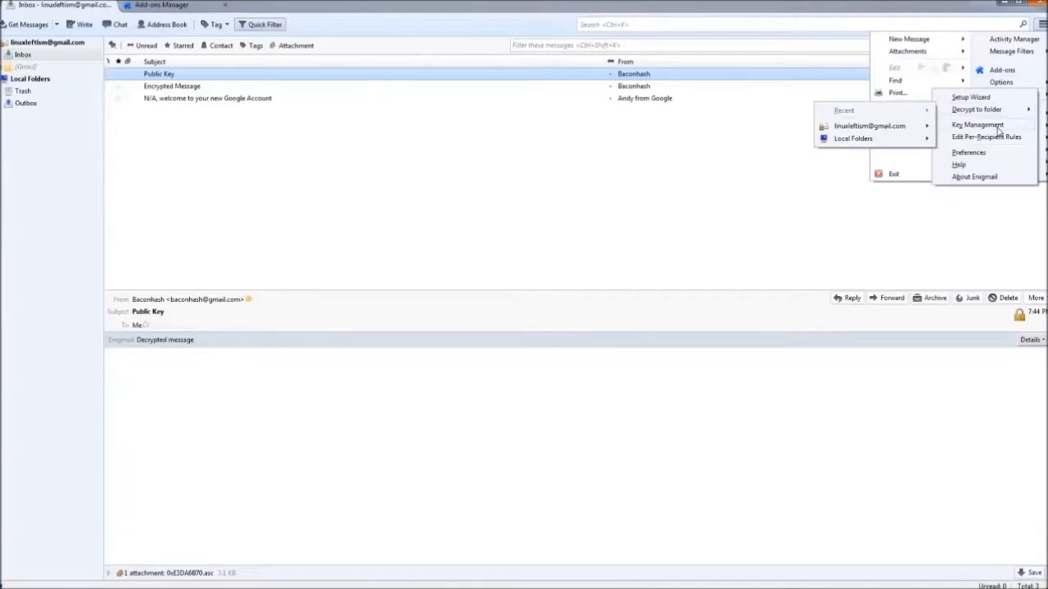
left_click(995, 126)
right_click(104, 99)
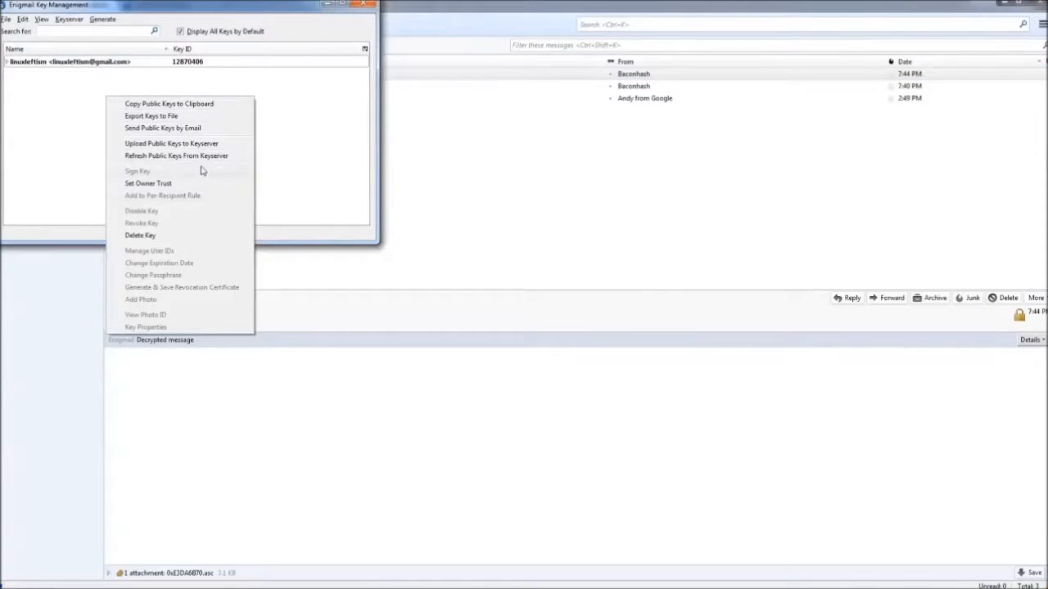
left_click(83, 100)
Import the contact's key from 0xE3DA6B70.asc, confirm the import, and close Key Management.
left_click(5, 19)
left_click(33, 32)
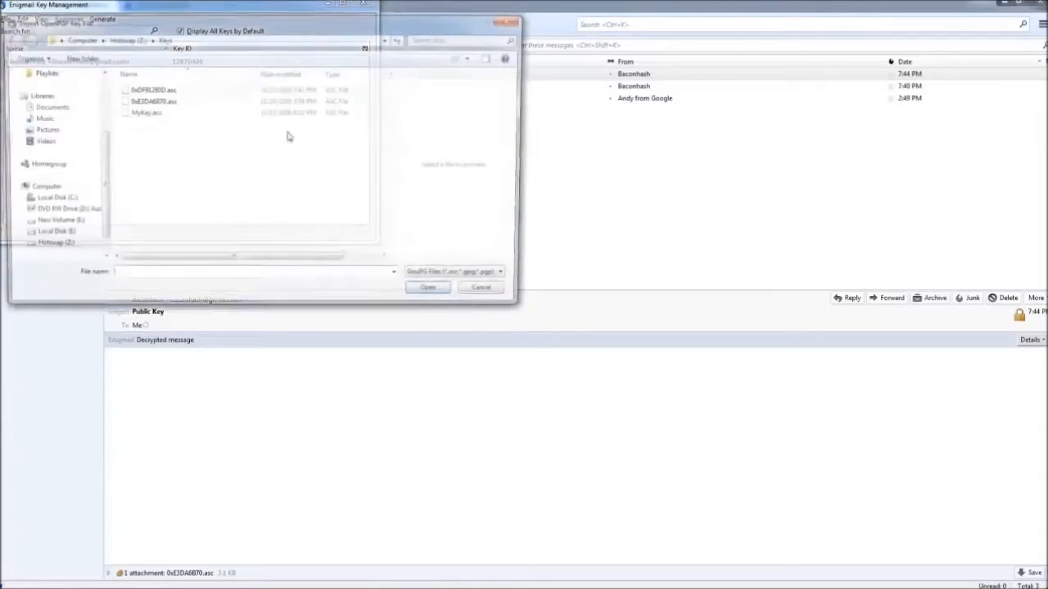
left_click(186, 101)
left_click(434, 293)
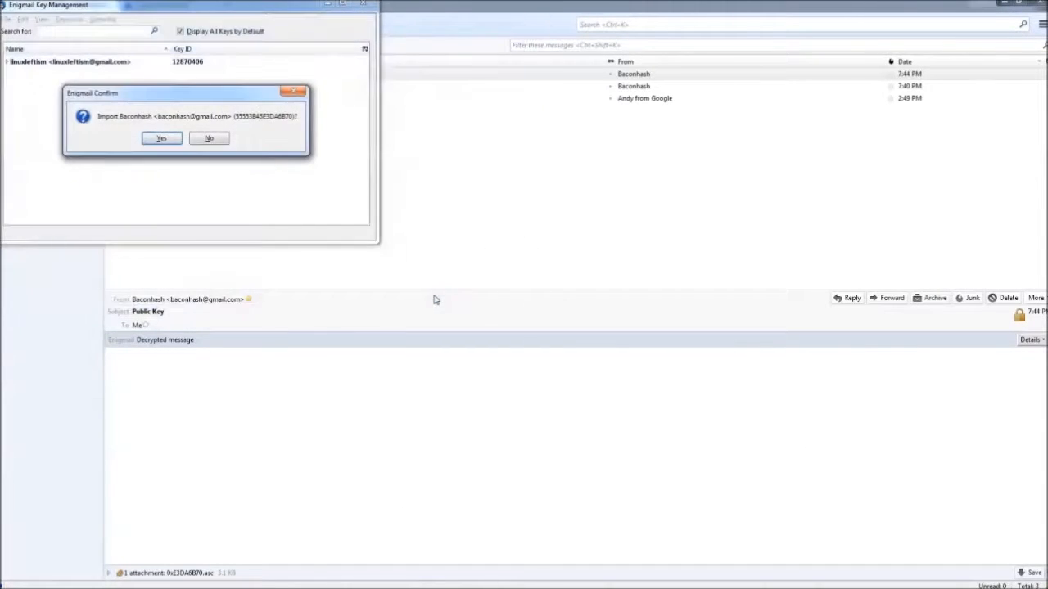
left_click(159, 138)
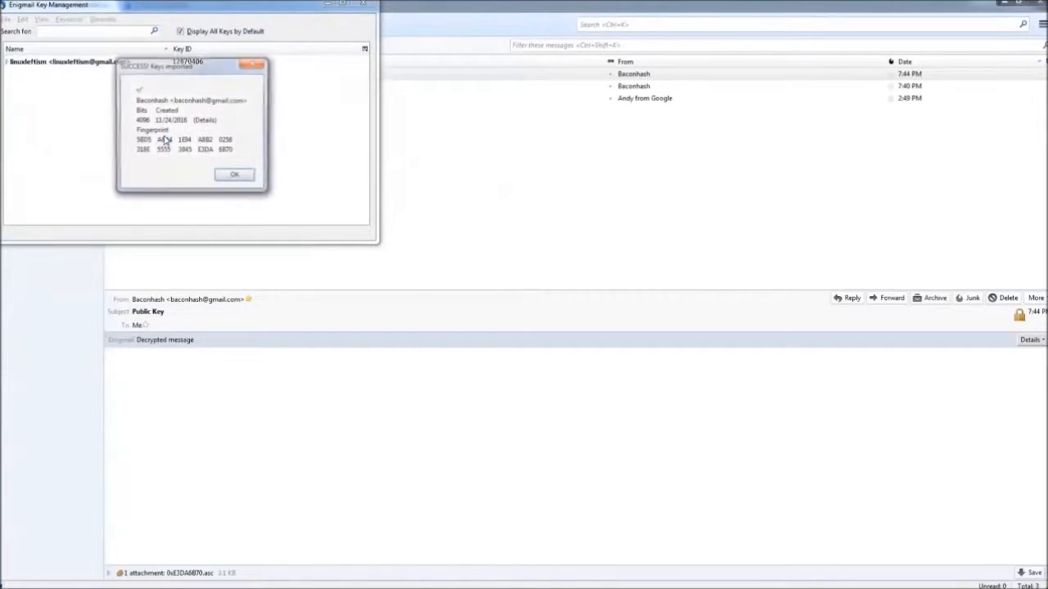
left_click(231, 178)
left_click(364, 5)
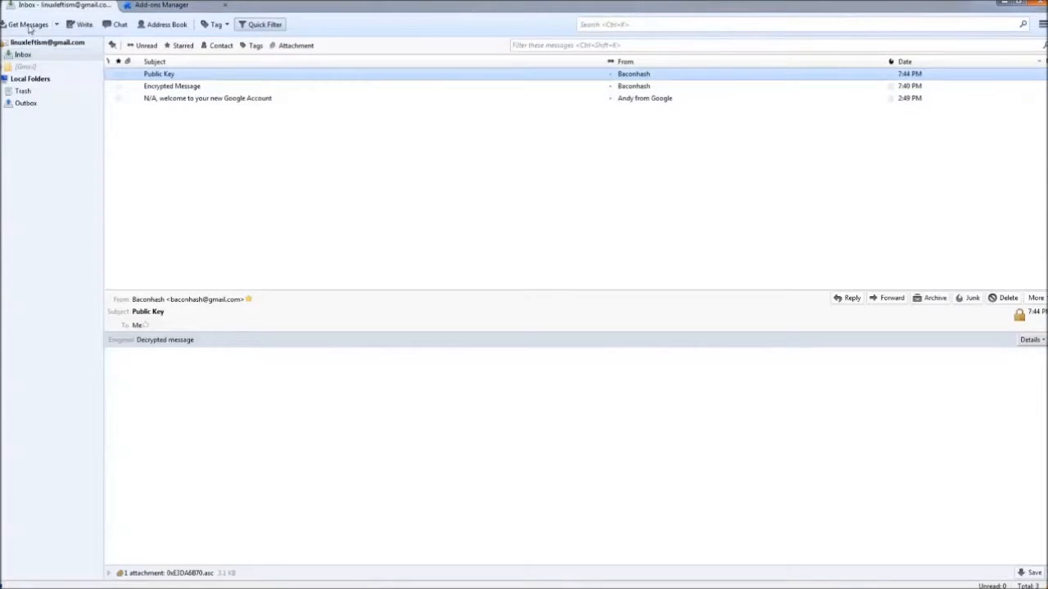
Start a new message addressed to the contact via autocomplete.
left_click(83, 25)
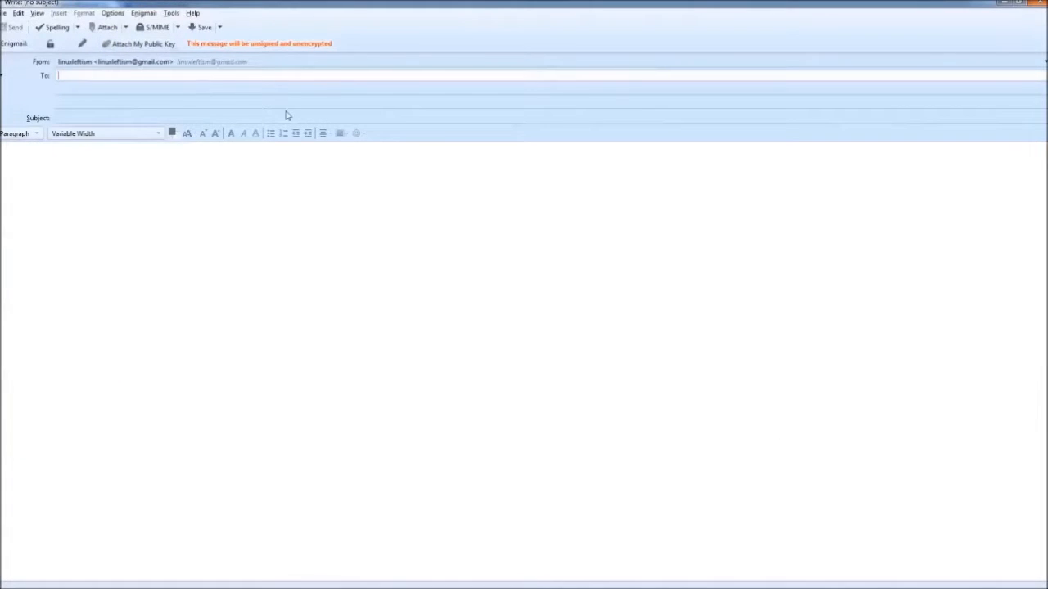
type("bacon")
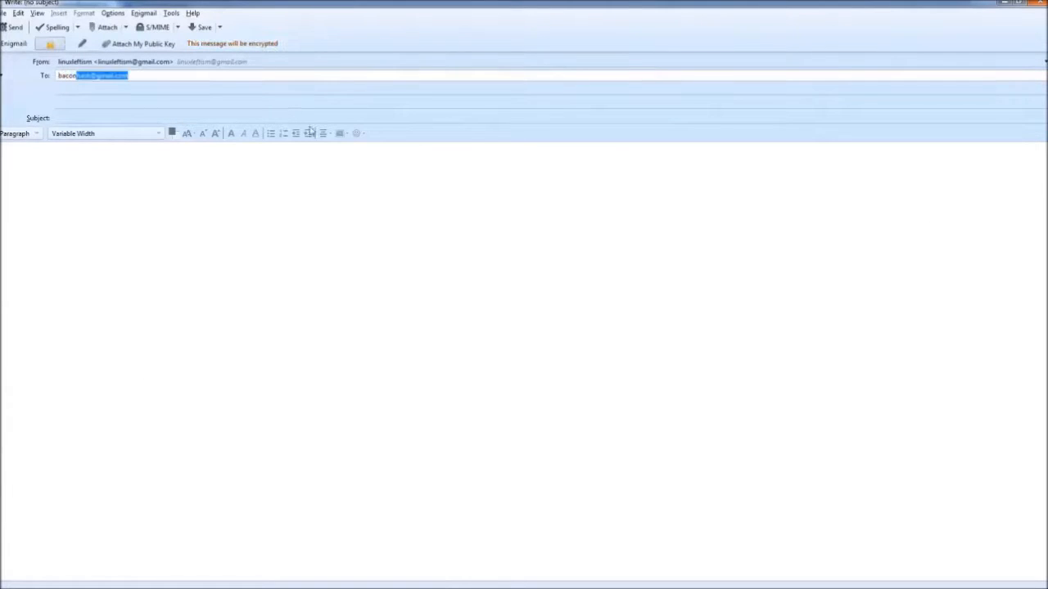
key("Return")
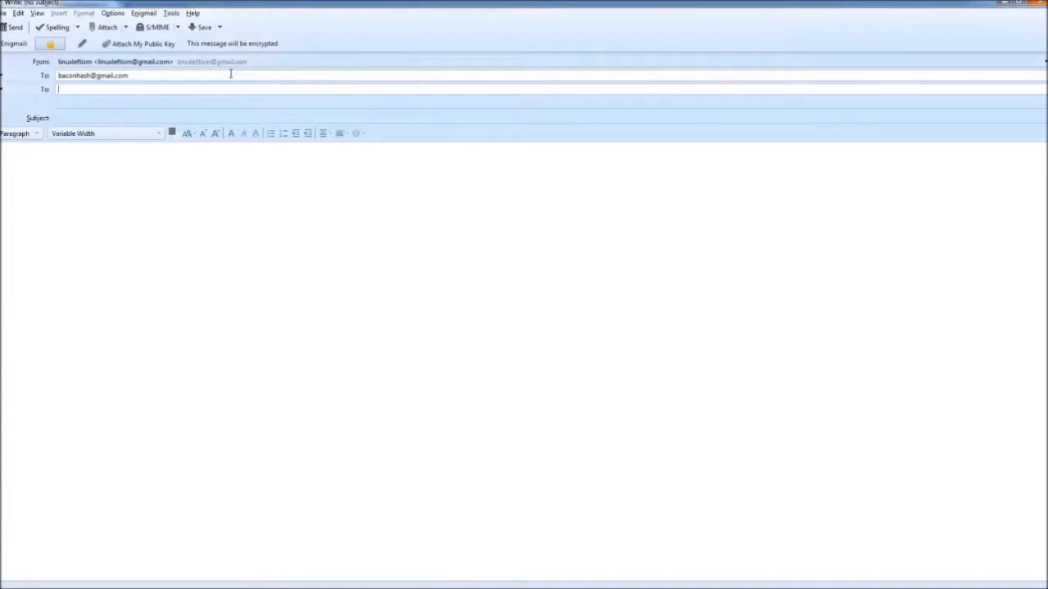
Type 'This is an encrypted message!!!!!!!!!' in the body, then delete it all.
left_click(360, 332)
type("This is an encrypted message!!!!!!!!!!")
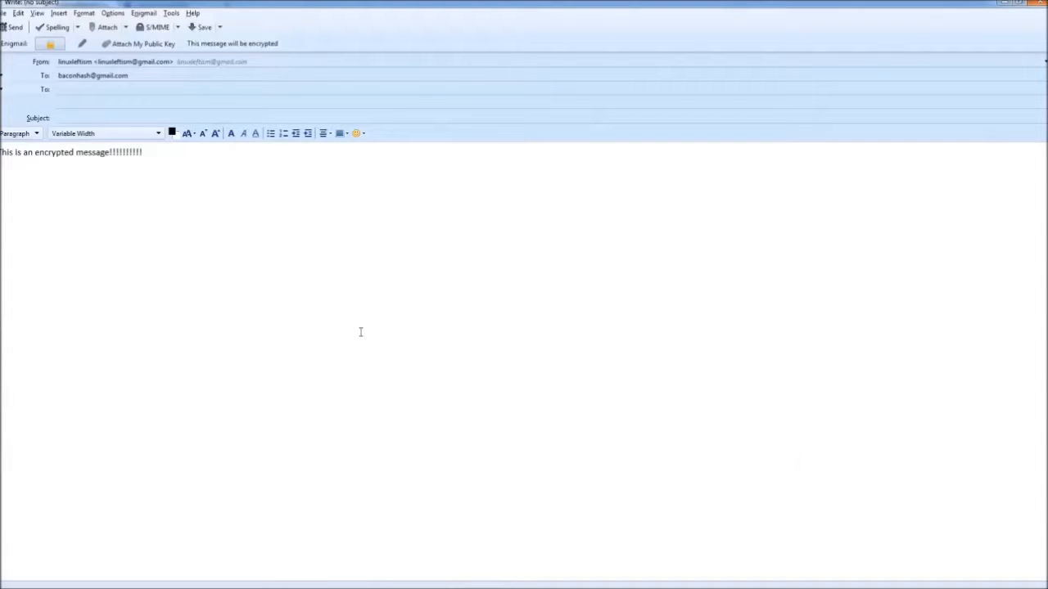
key("ctrl+a")
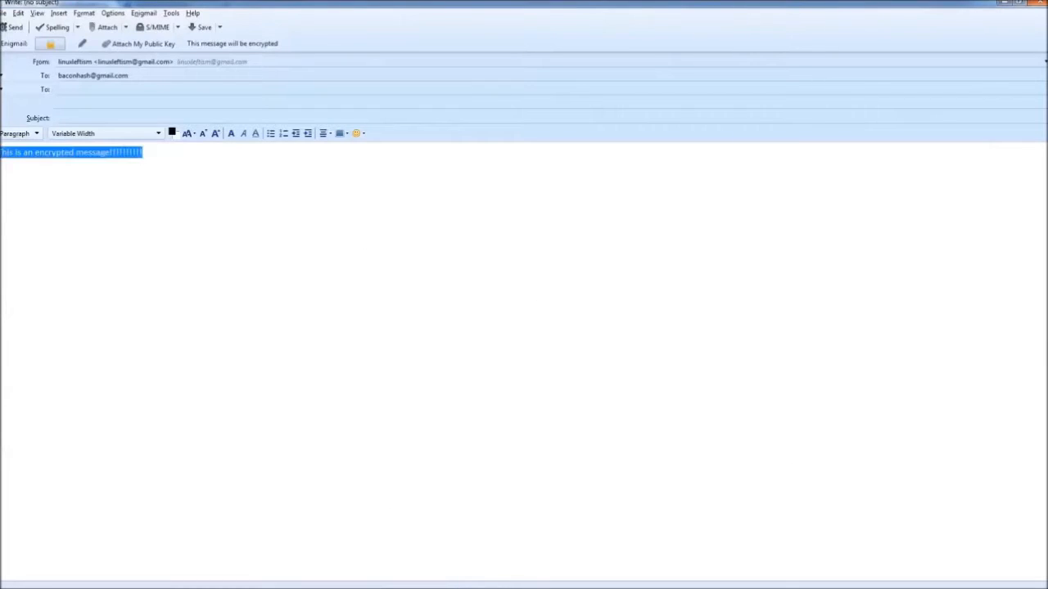
key("Delete")
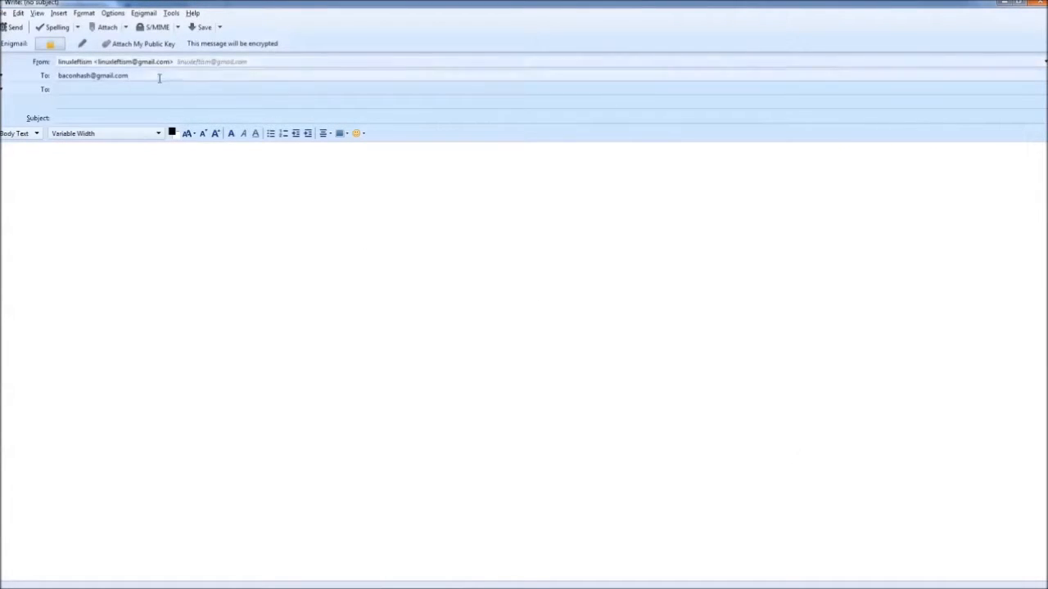
Turn off encryption, attach the user's public key, and add the subject 'Public Key'.
left_click(51, 44)
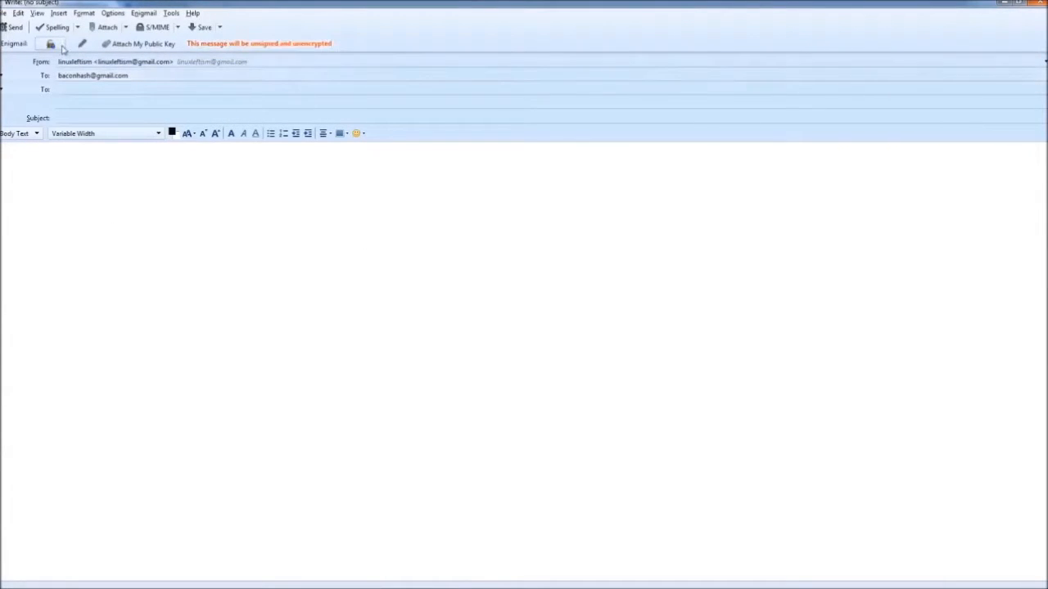
left_click(129, 45)
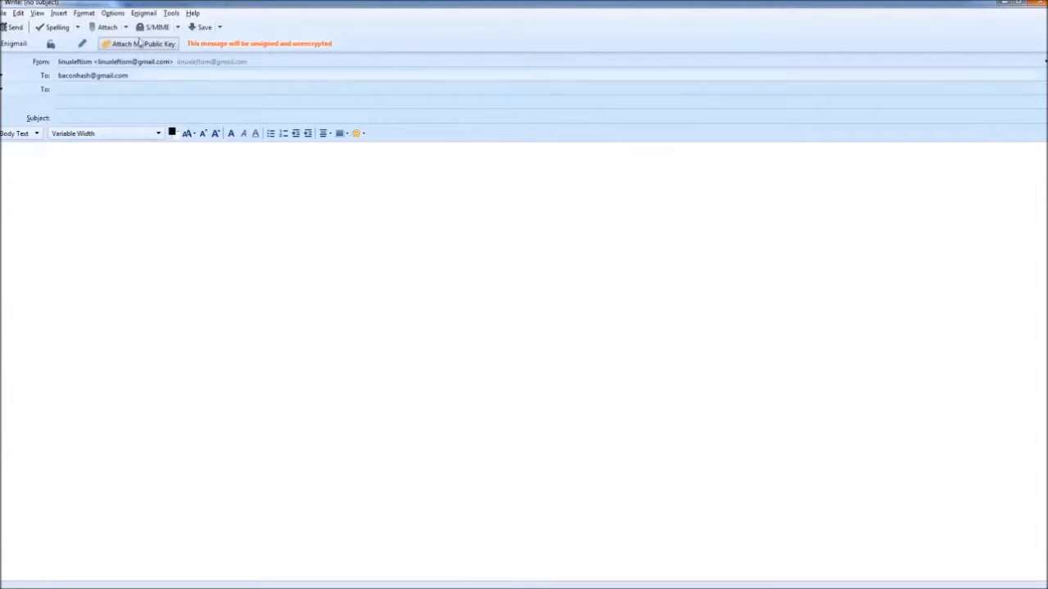
left_click(13, 27)
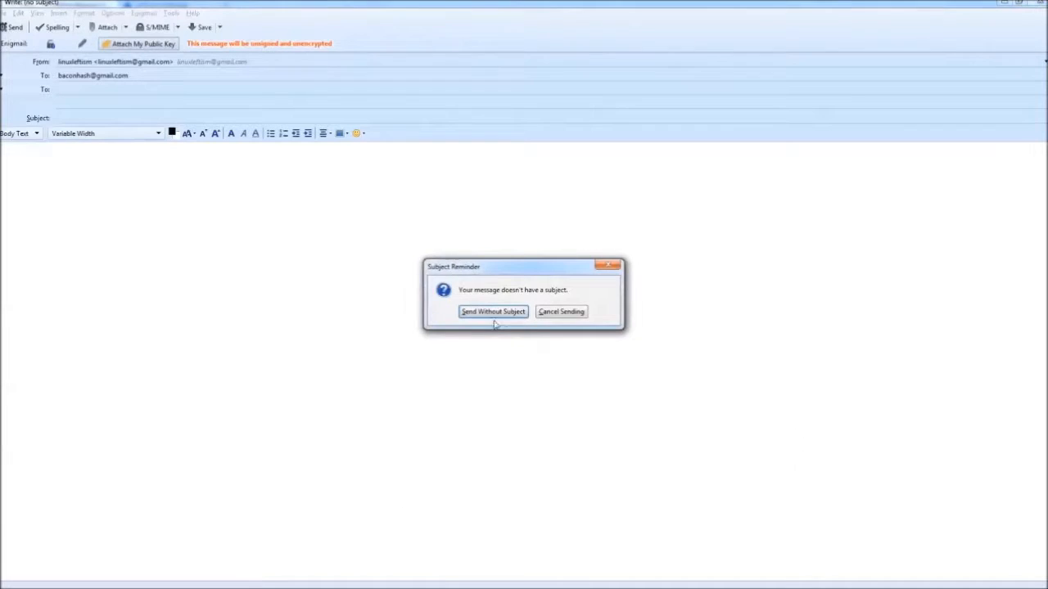
left_click(608, 265)
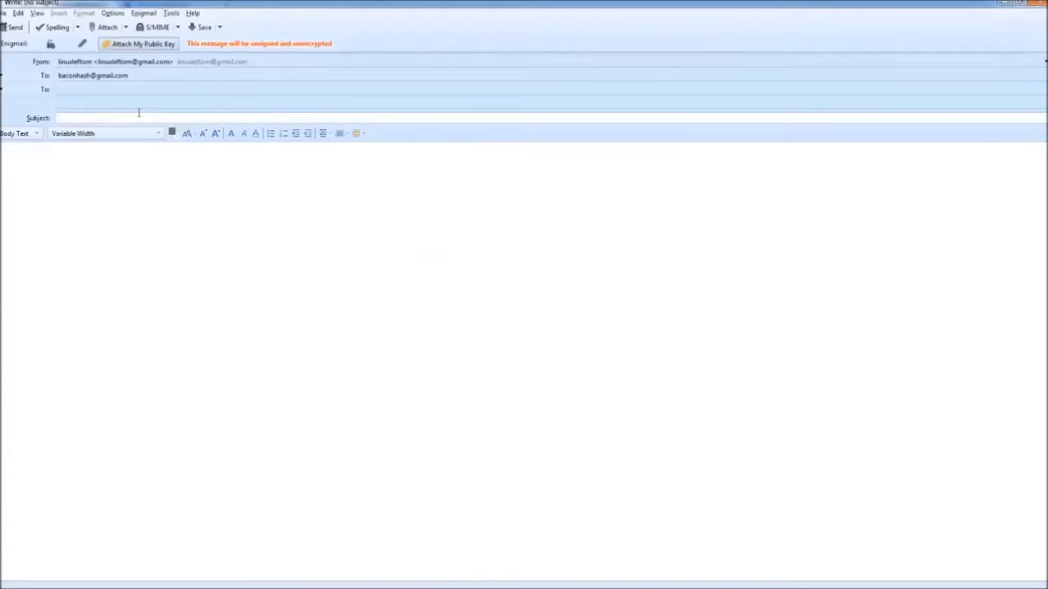
type("Public Key")
left_click(155, 224)
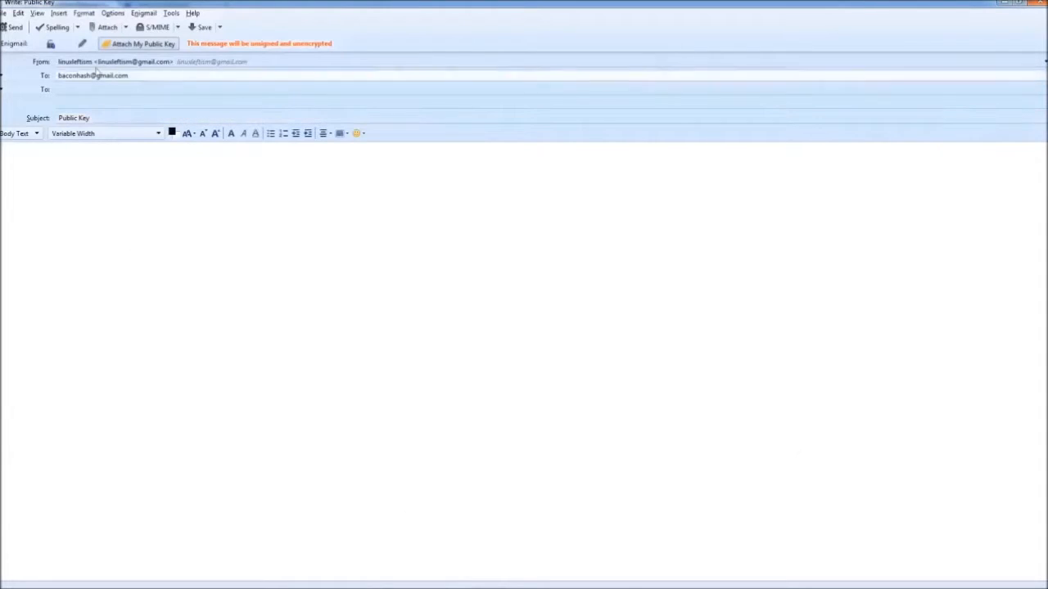